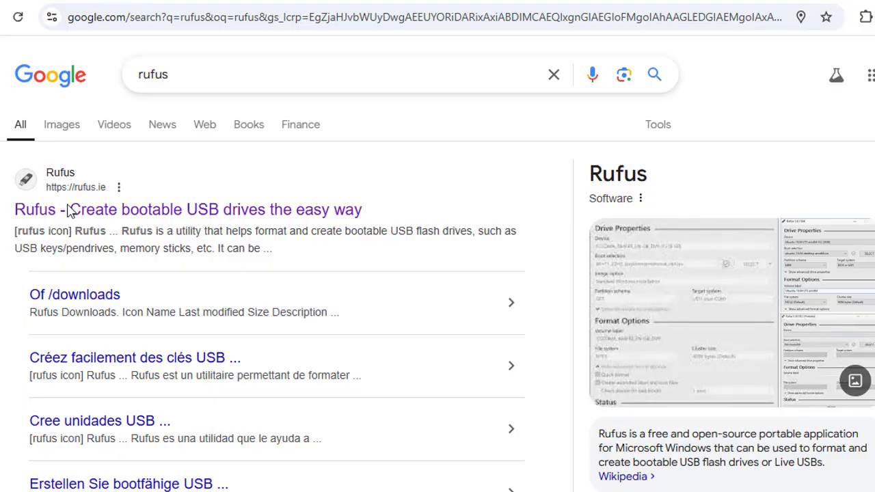
- Open the official rufus.ie site and scroll down to the Download section
left_click(132, 212)
scroll(375, 253, "down", 3)
scroll(504, 253, "down", 3)
scroll(519, 255, "up", 1)
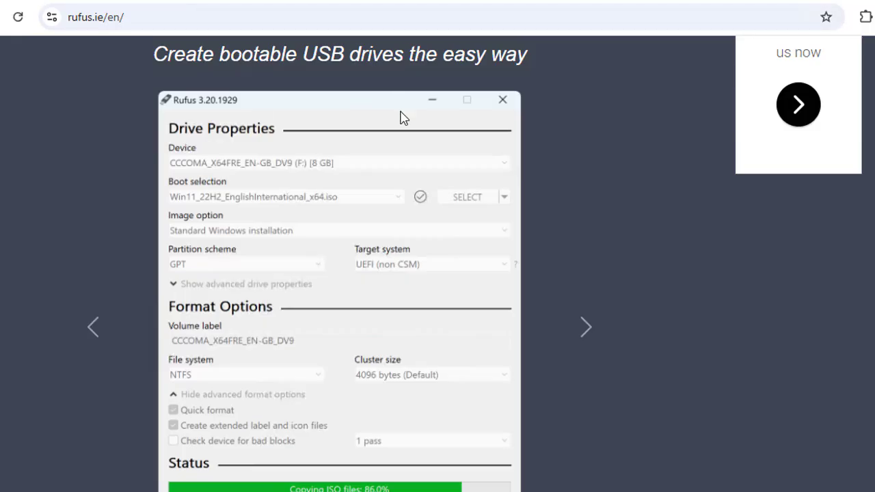
scroll(404, 133, "down", 2)
scroll(404, 139, "up", 4)
scroll(403, 137, "down", 9)
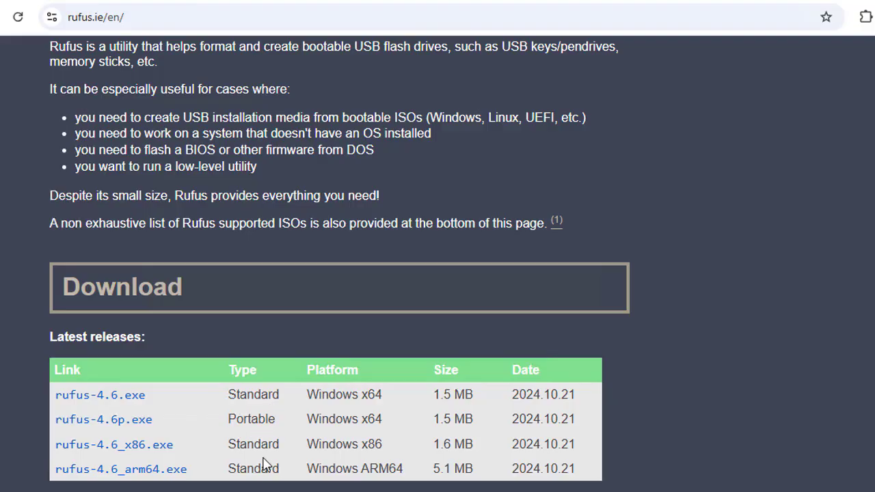
scroll(463, 364, "down", 1)
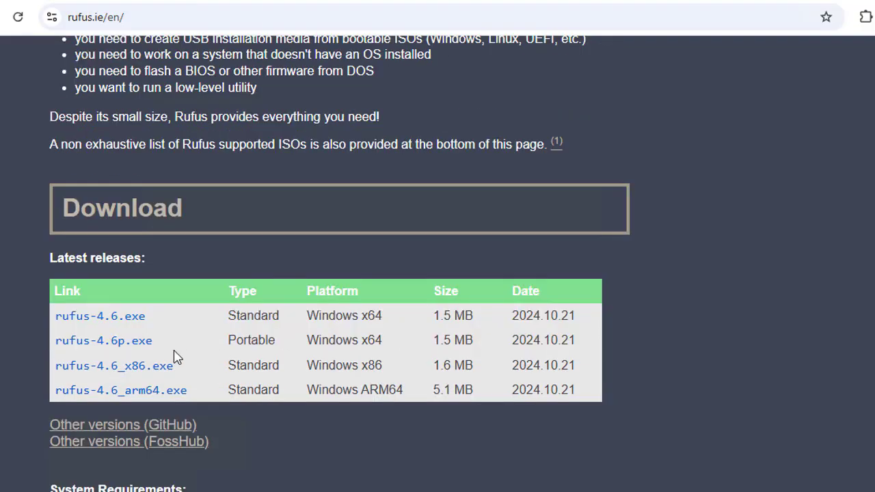
- Save the rufus-4.6.exe release from the latest releases table to the computer
right_click(112, 321)
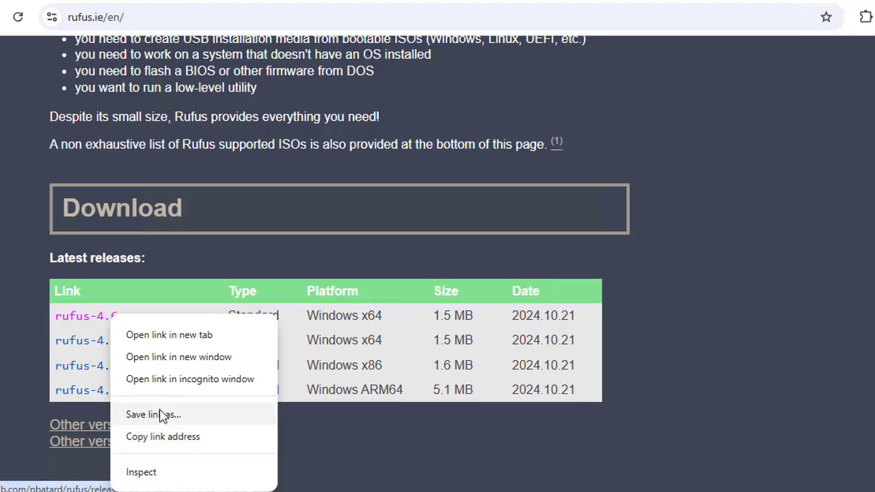
left_click(50, 319)
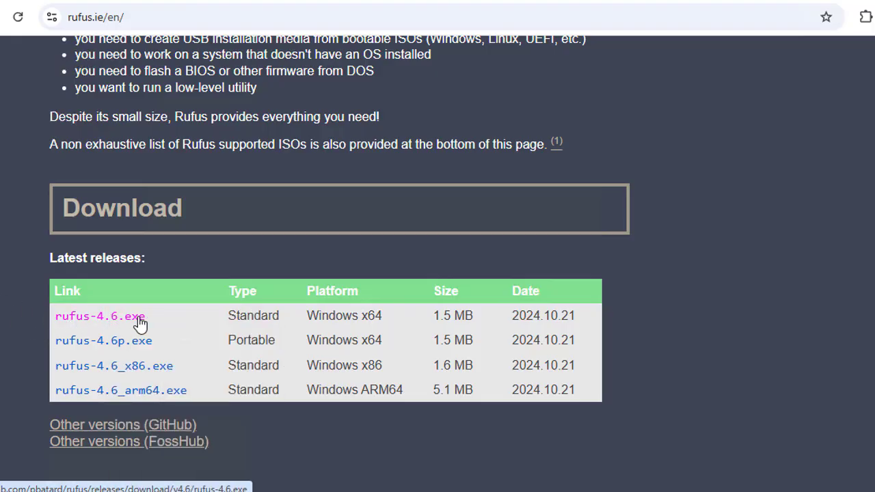
scroll(405, 323, "down", 2)
scroll(404, 323, "down", 2)
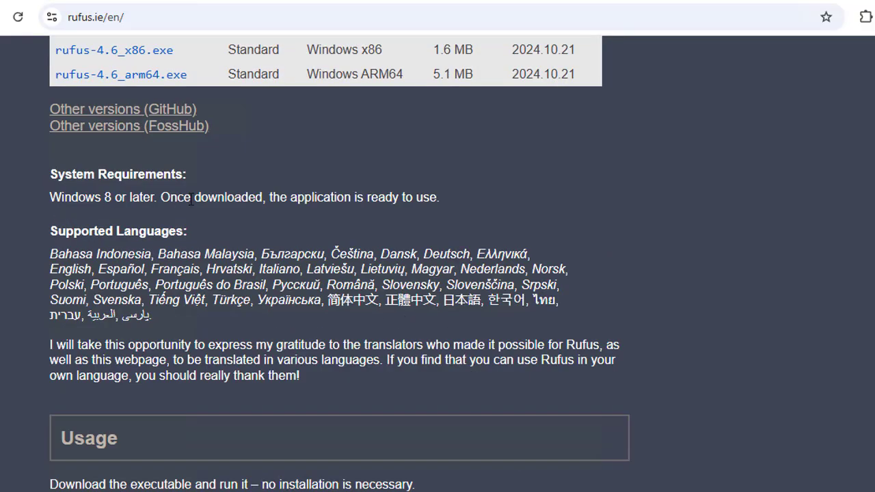
scroll(388, 272, "down", 3)
scroll(387, 270, "down", 2)
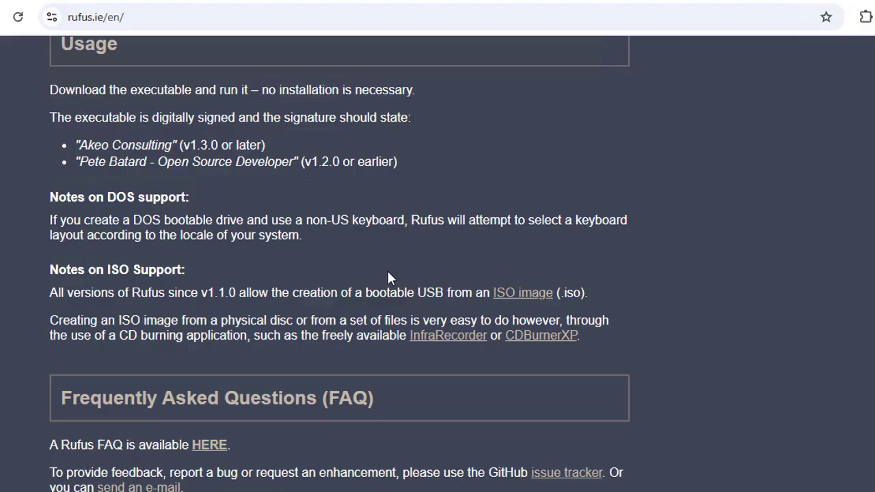
scroll(389, 272, "down", 2)
scroll(388, 273, "down", 3)
scroll(388, 273, "up", 10)
scroll(387, 273, "up", 5)
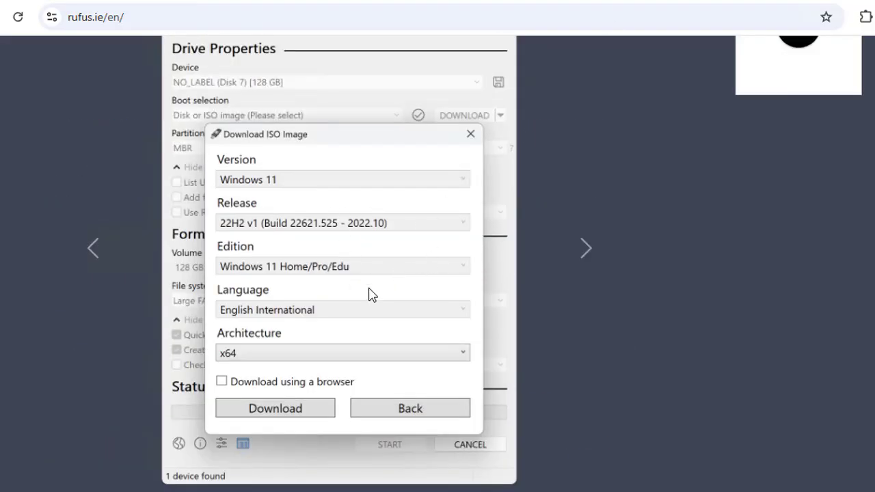
scroll(366, 256, "up", 6)
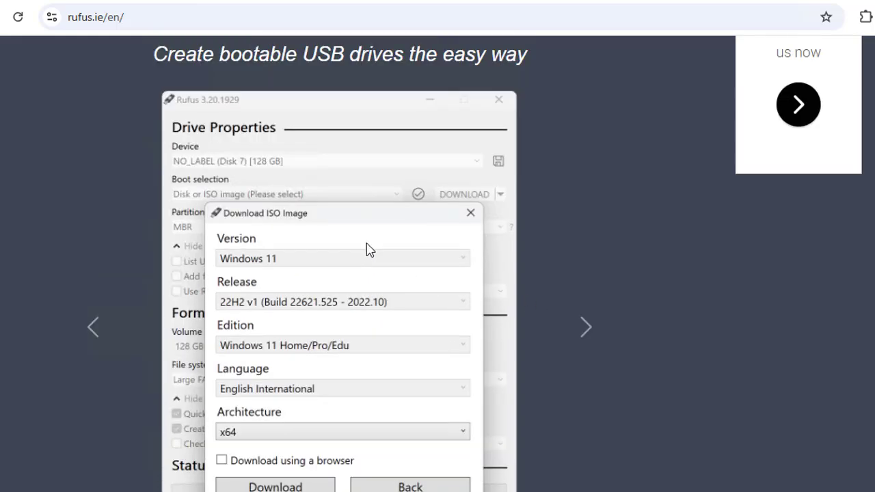
scroll(286, 207, "down", 3)
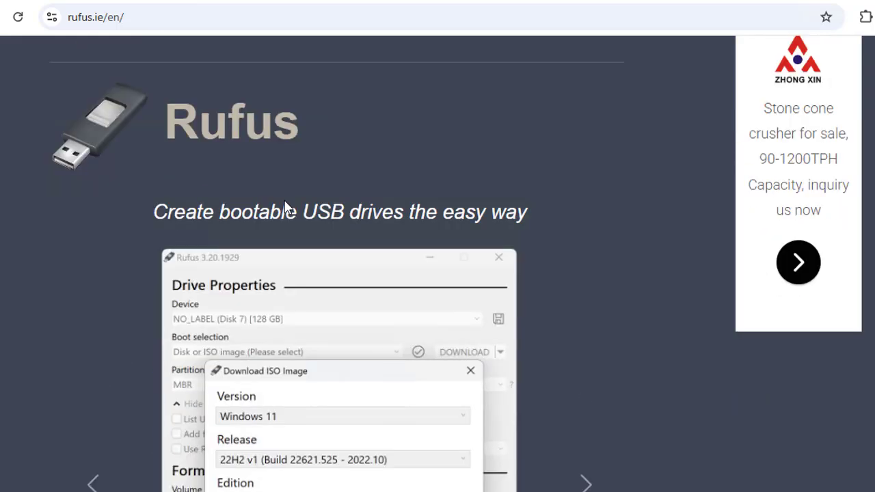
scroll(286, 208, "down", 1)
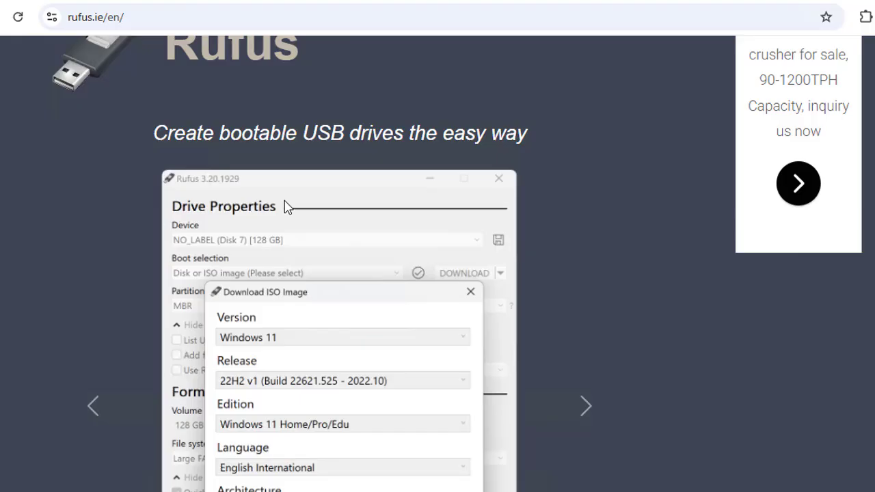
scroll(296, 258, "down", 1)
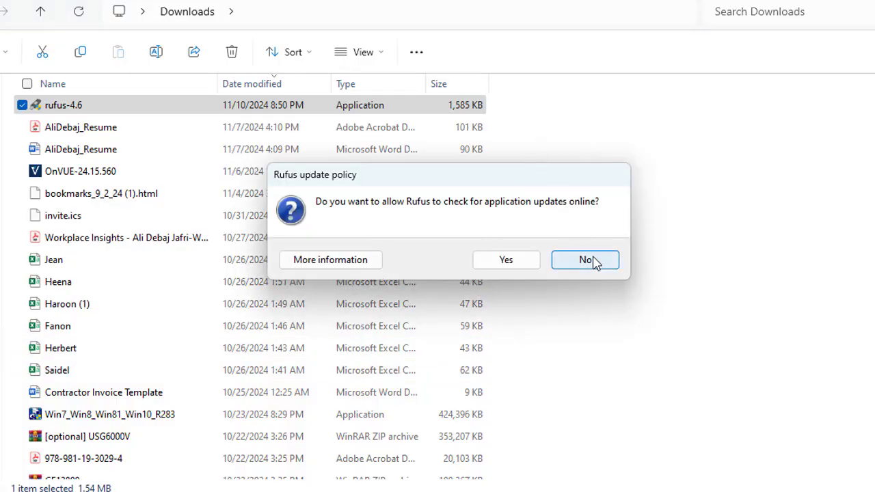
- Answer No to Rufus's online update check prompt
left_click(592, 260)
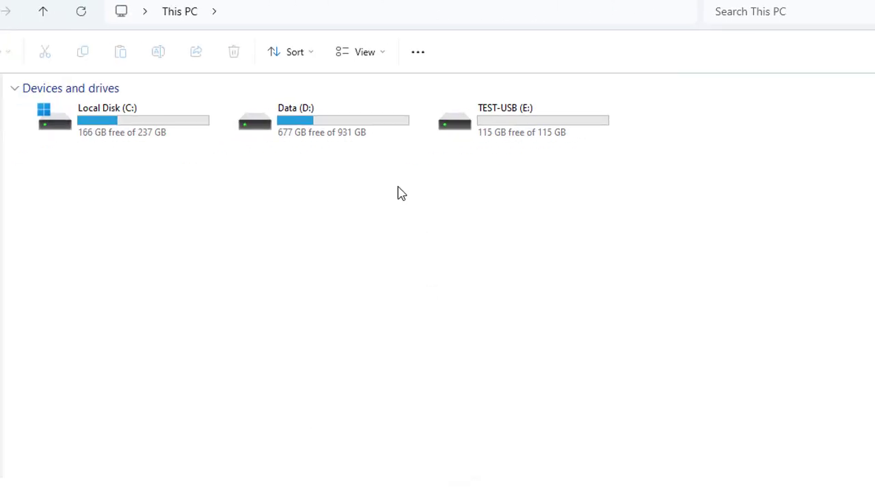
- Check that TEST-USB (E:) shows 115 GB free of 115 GB in This PC
mouse_move(516, 130)
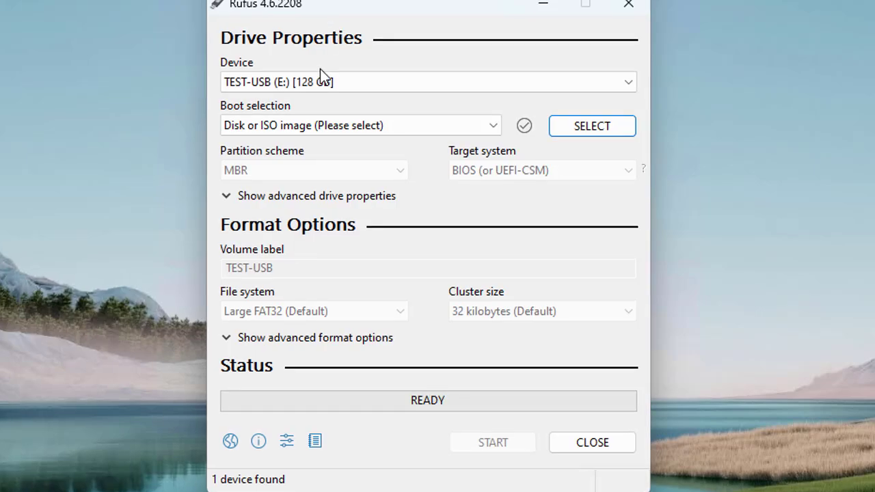
- Choose TEST-USB (E:) [128 GB] from Rufus's Device list
left_click(368, 83)
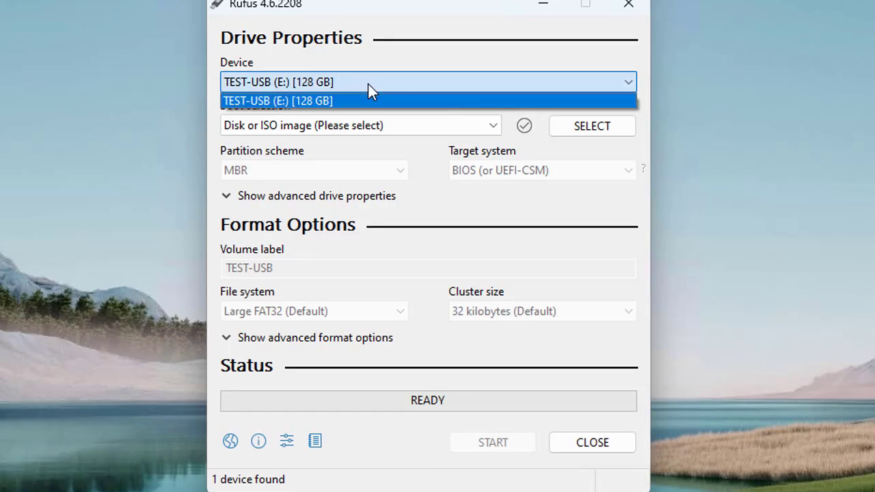
left_click(354, 103)
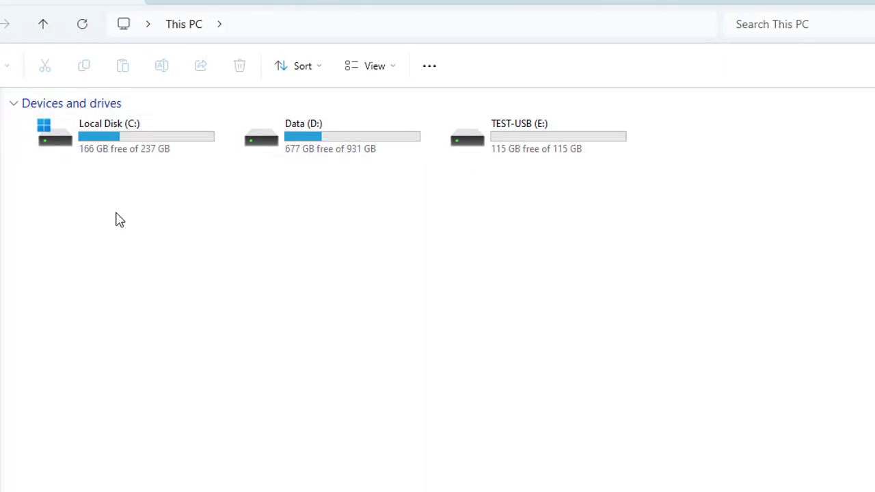
- Find and open the Windows 11 FINAL 22H2 folder in Downloads
left_click(2, 198)
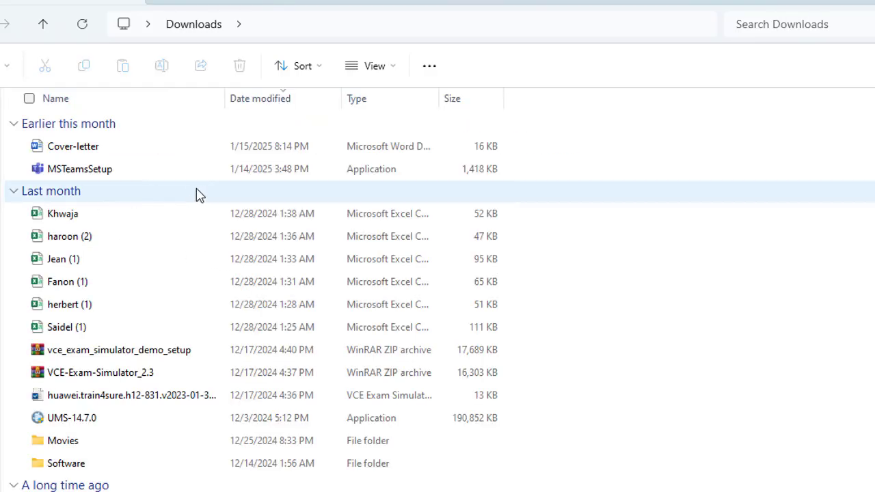
key("w")
key("h")
key("w")
key("w")
key("w")
key("w")
key("w")
key("w")
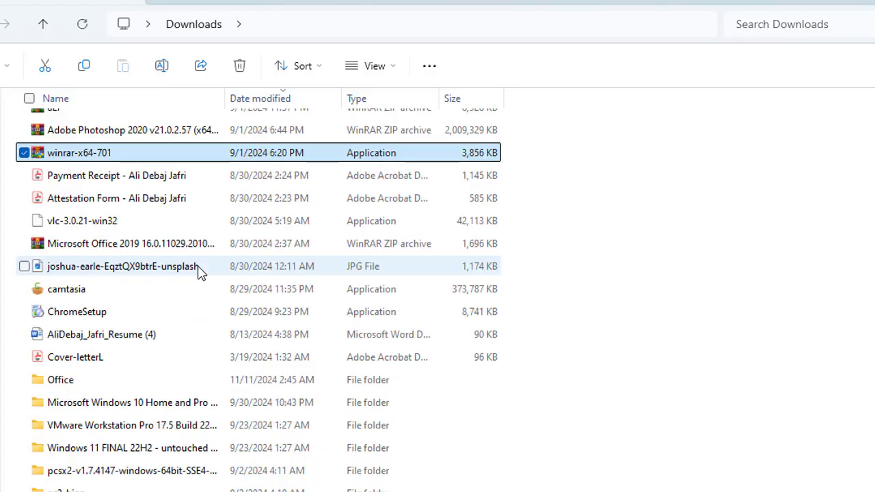
key("w")
double_click(183, 448)
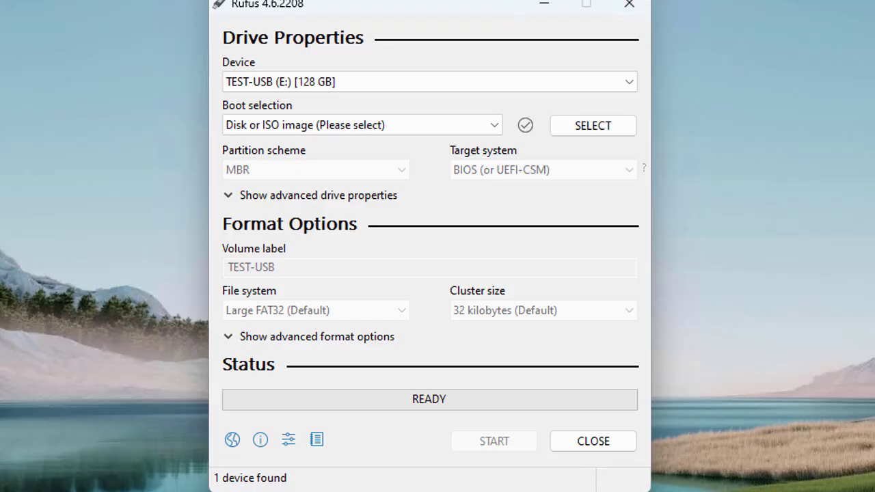
- Load en-us_windows_11_business_editions ISO from Downloads' Windows 11 folder as the boot image
left_click(592, 127)
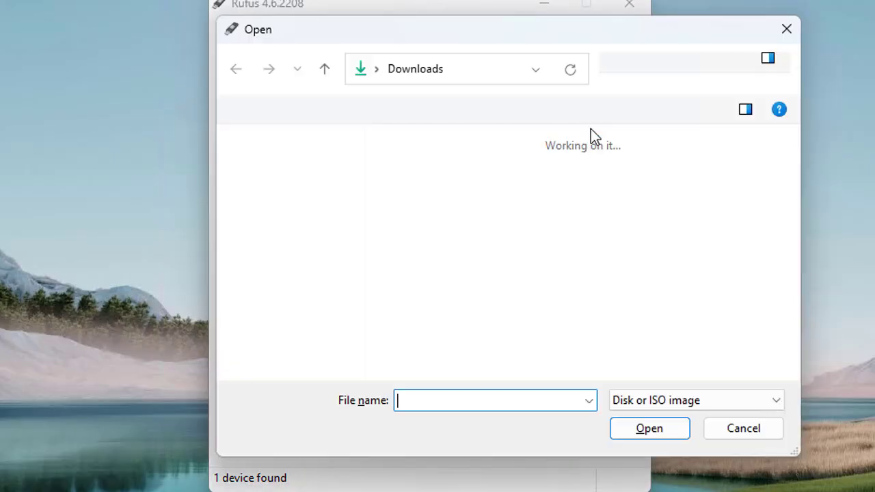
left_click(305, 233)
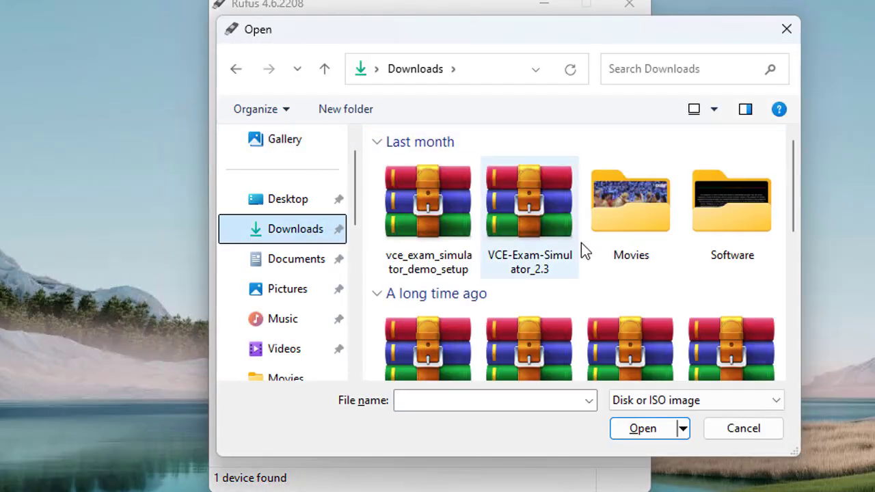
left_click(425, 221)
scroll(425, 222, "down", 5)
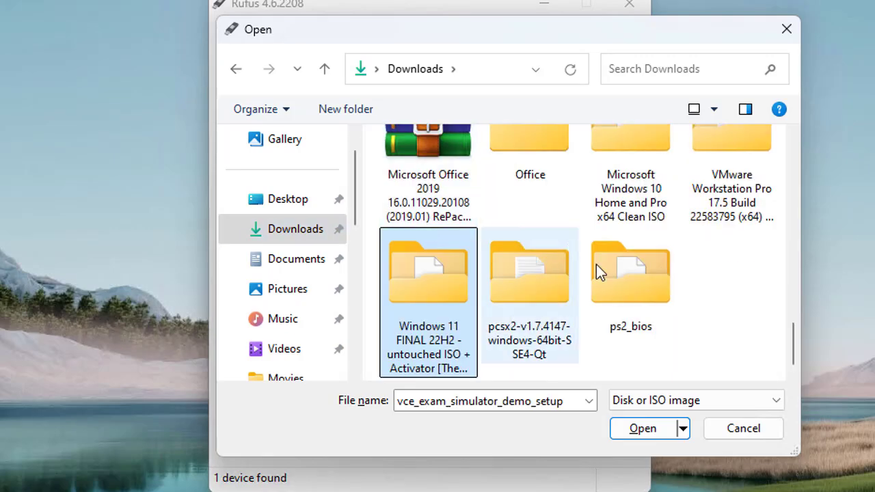
double_click(417, 315)
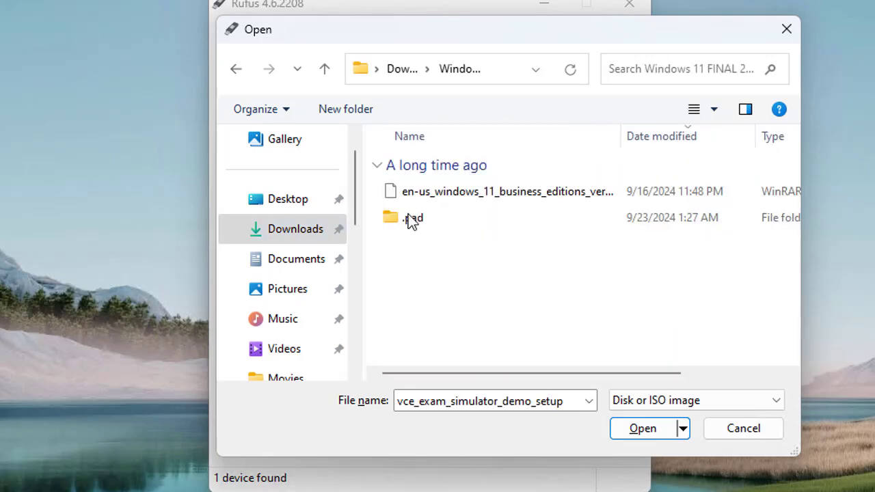
double_click(461, 197)
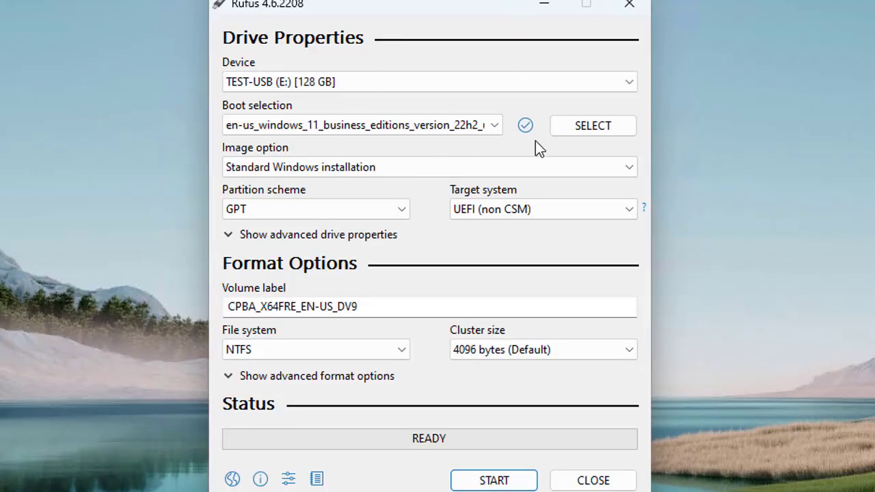
- Change the image option to Windows To Go, leaving target system as UEFI (non CSM)
left_click(623, 168)
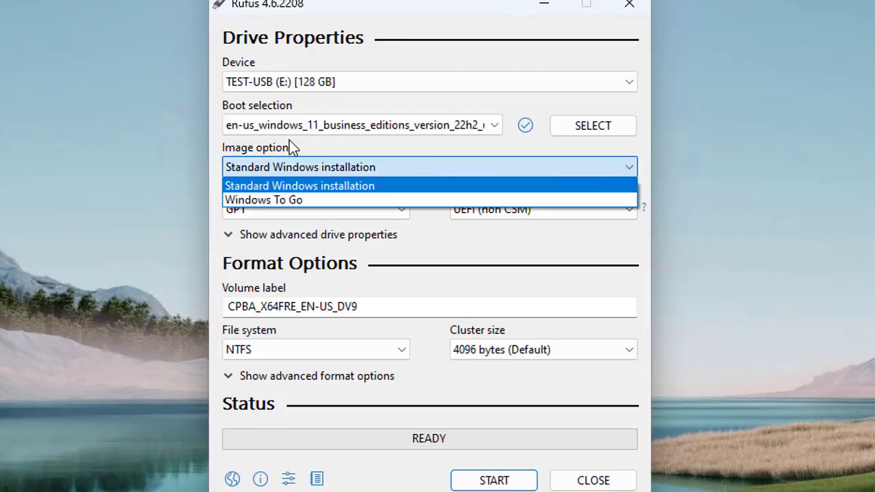
left_click(361, 149)
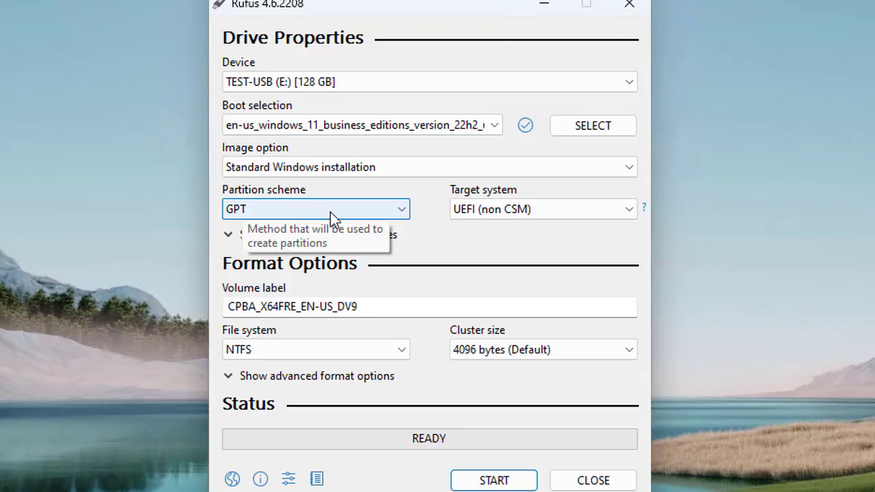
left_click(492, 210)
left_click(492, 209)
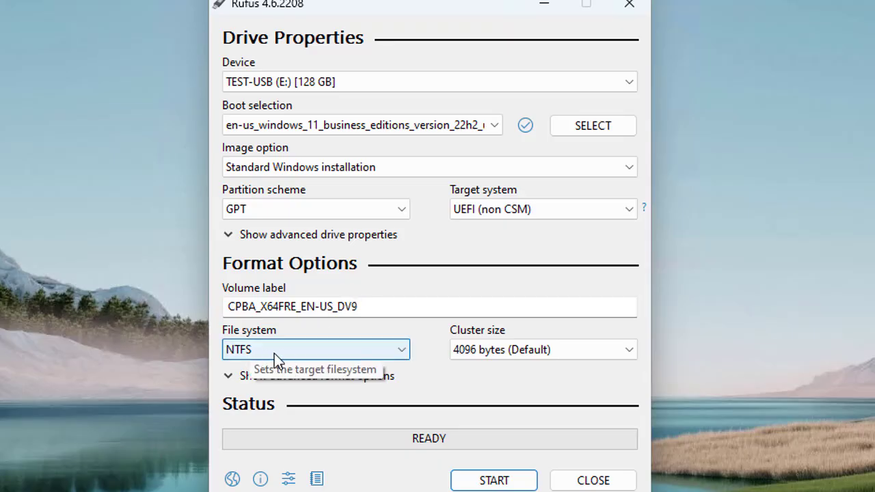
left_click(314, 172)
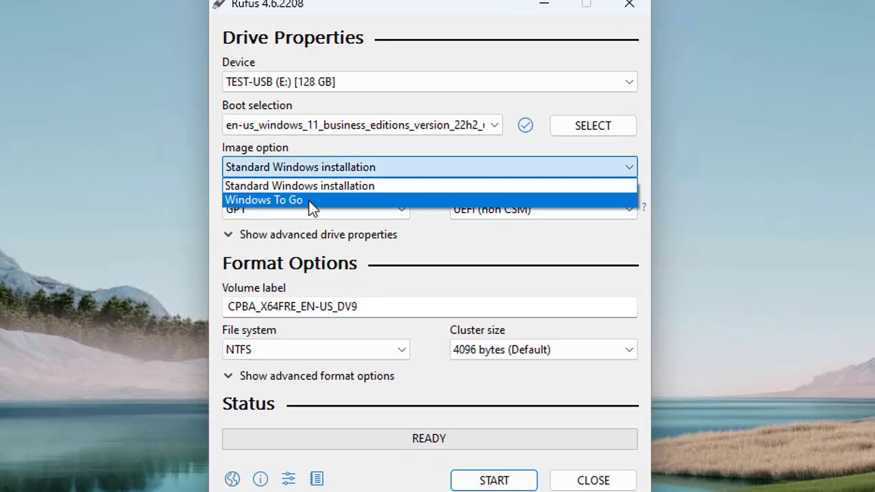
left_click(311, 205)
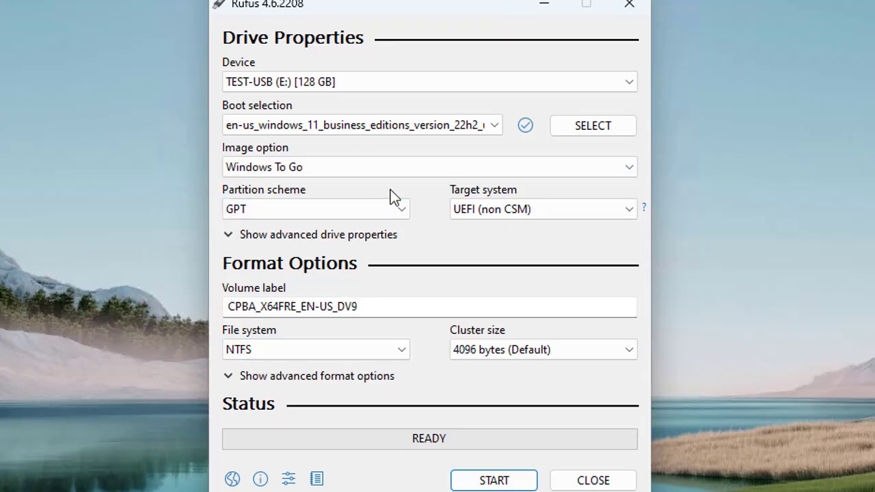
- Start the write with Windows 11 Pro, ticking 'Create a local account' and 'Set regional options'
left_click(497, 481)
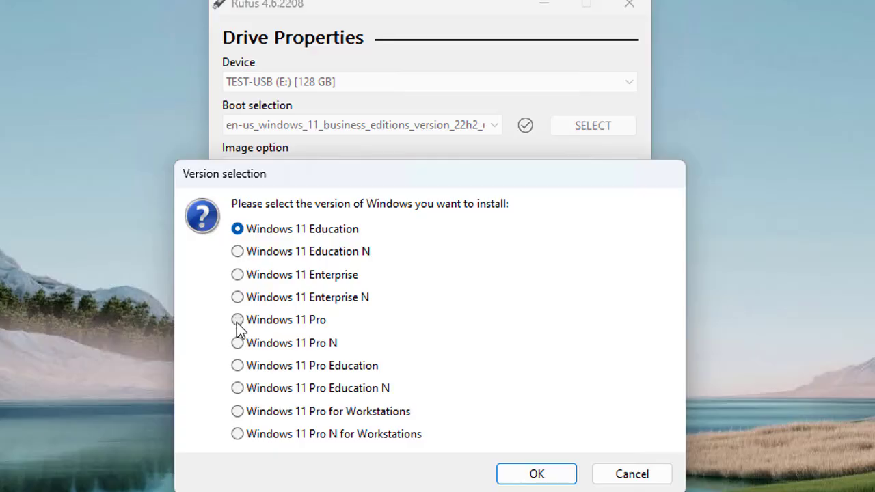
left_click(238, 321)
left_click(536, 479)
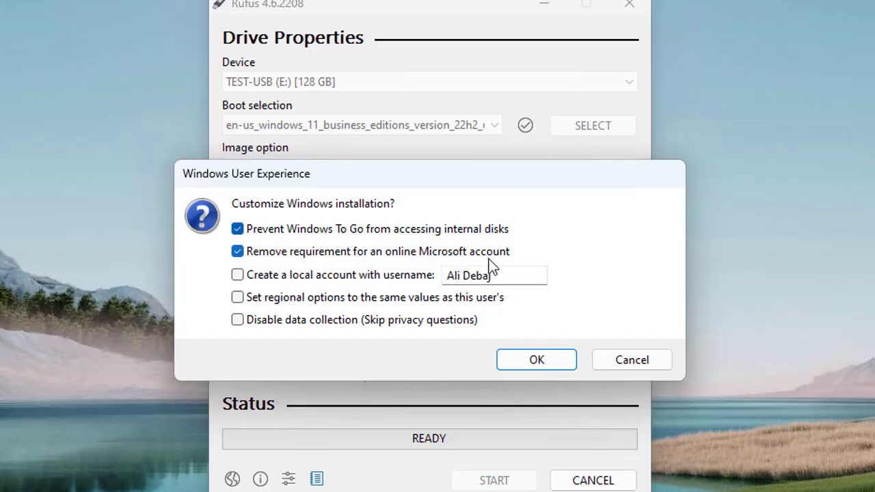
left_click(237, 276)
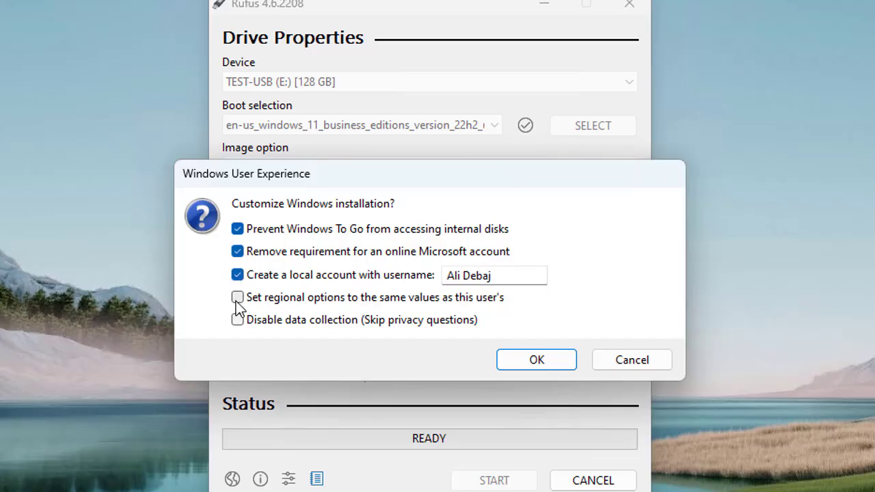
left_click(239, 301)
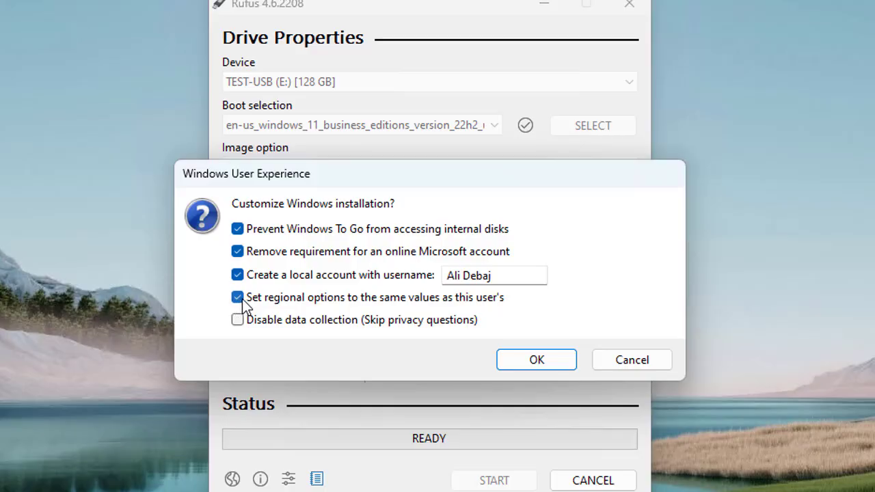
- Accept the Windows customisation and confirm erasing all data on TEST-USB
left_click(535, 363)
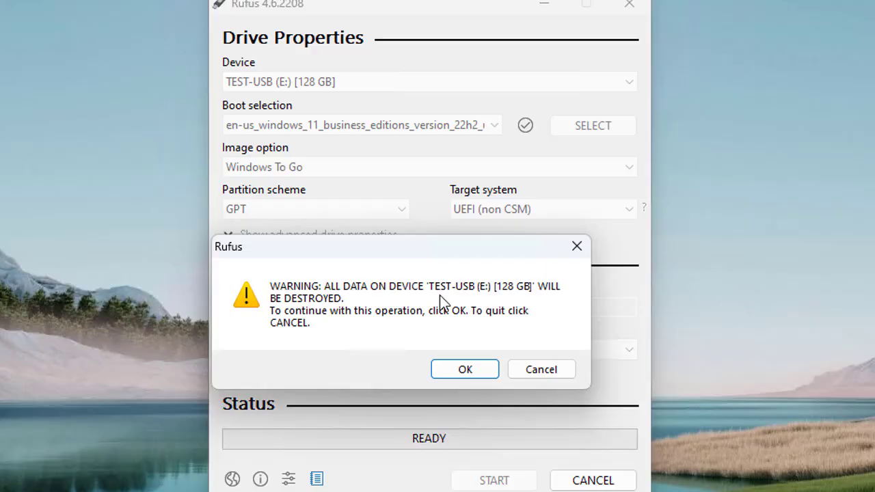
left_click(479, 371)
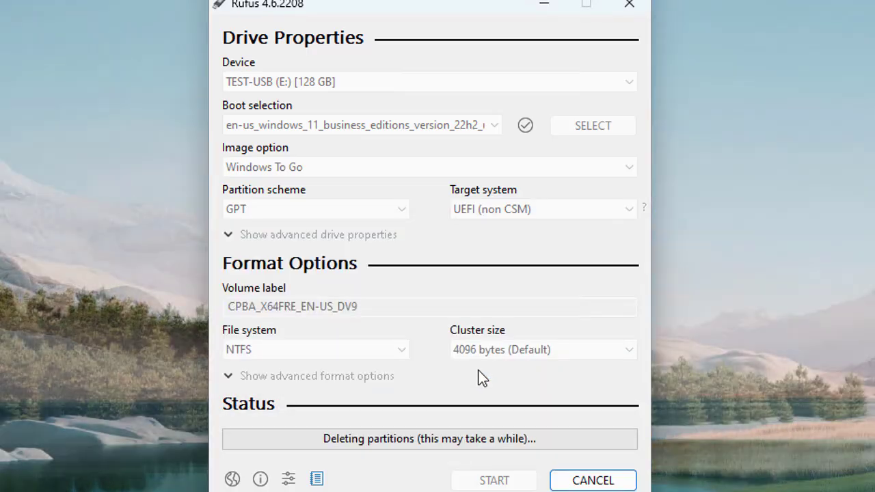